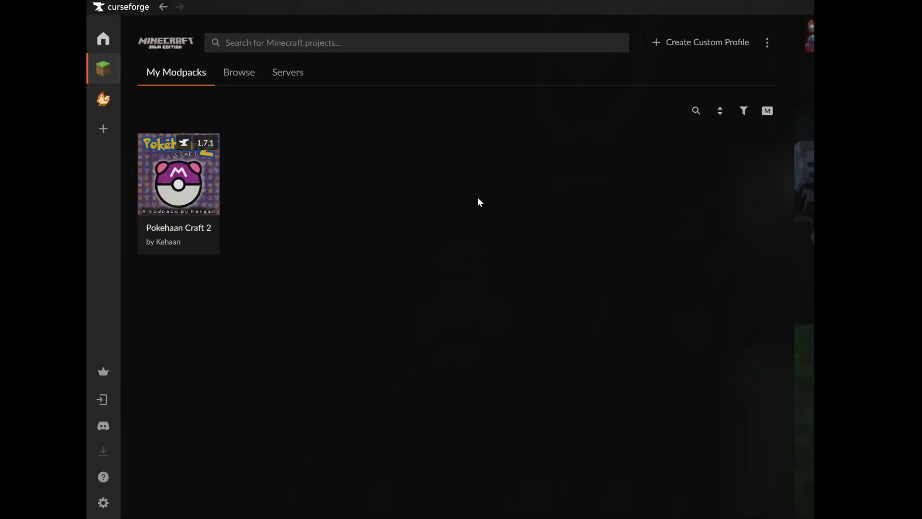
Allow content management in the profile options of the Pokehaan Craft 2 modpack.
mouse_move(220, 178)
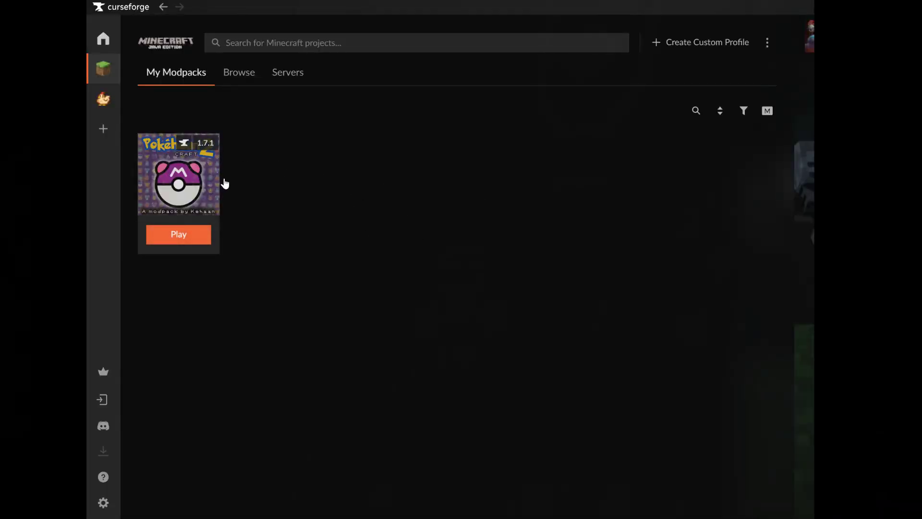
click(190, 183)
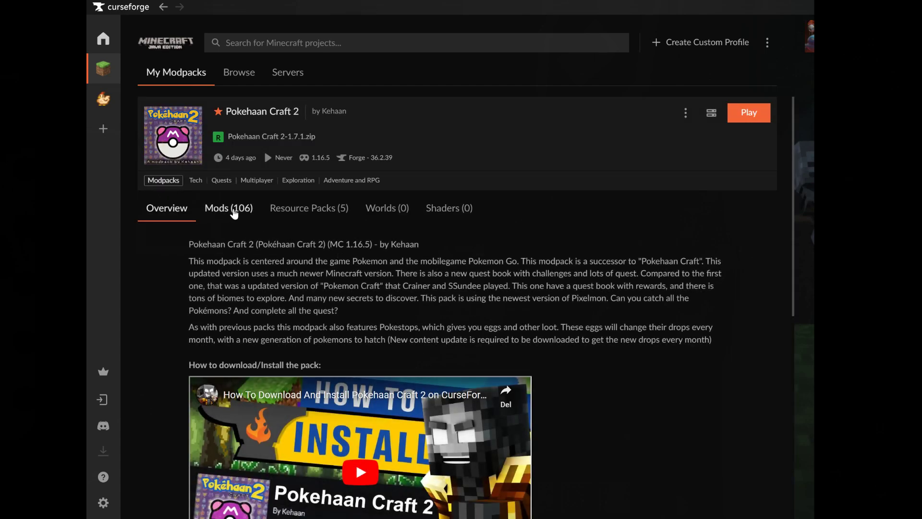
click(235, 211)
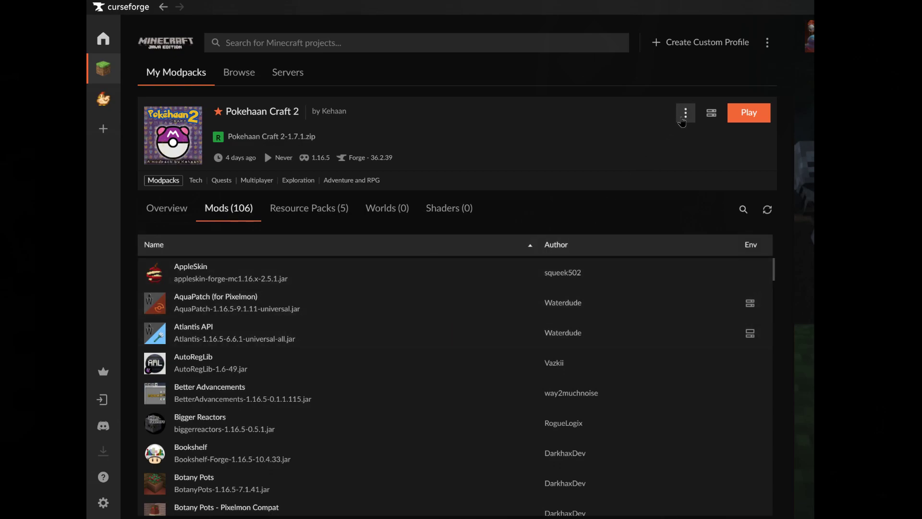
click(686, 115)
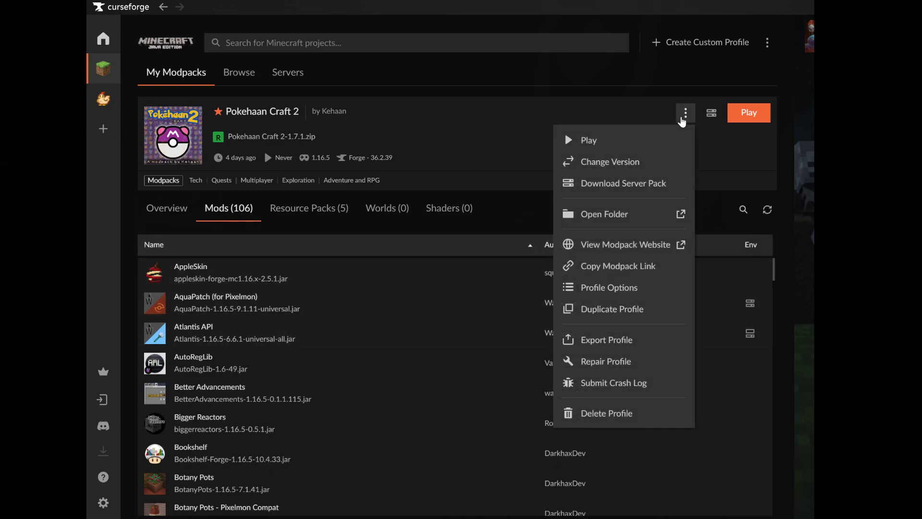
click(612, 290)
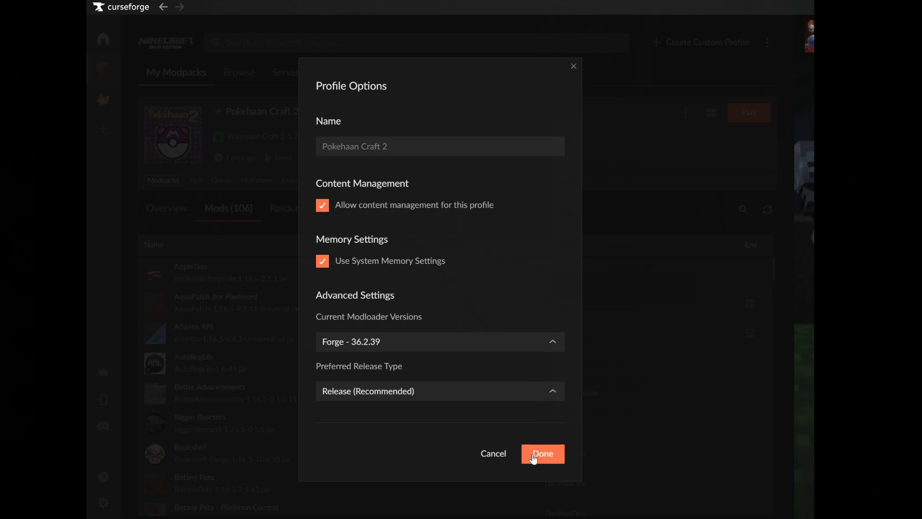
click(550, 463)
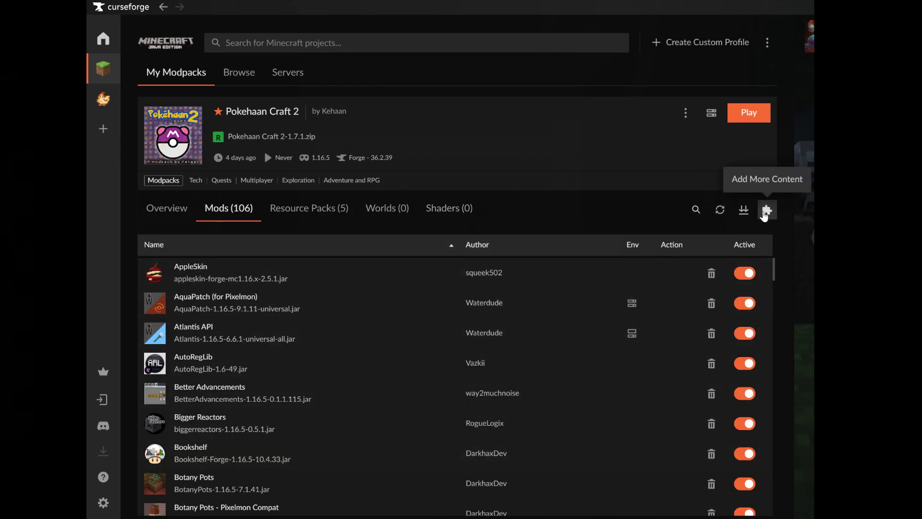
Find the Oculus mod by searching for "oculus" and install it into the Pokehaan Craft 2 profile.
click(765, 211)
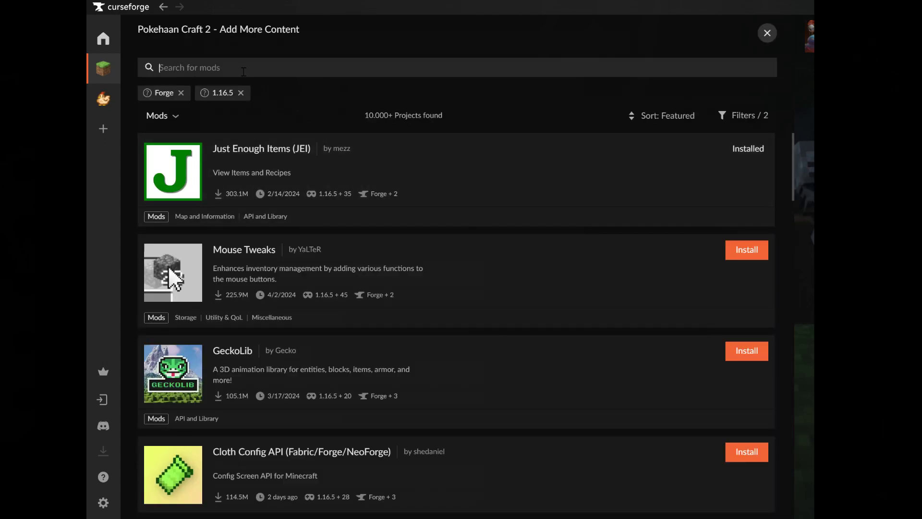
text(oculus)
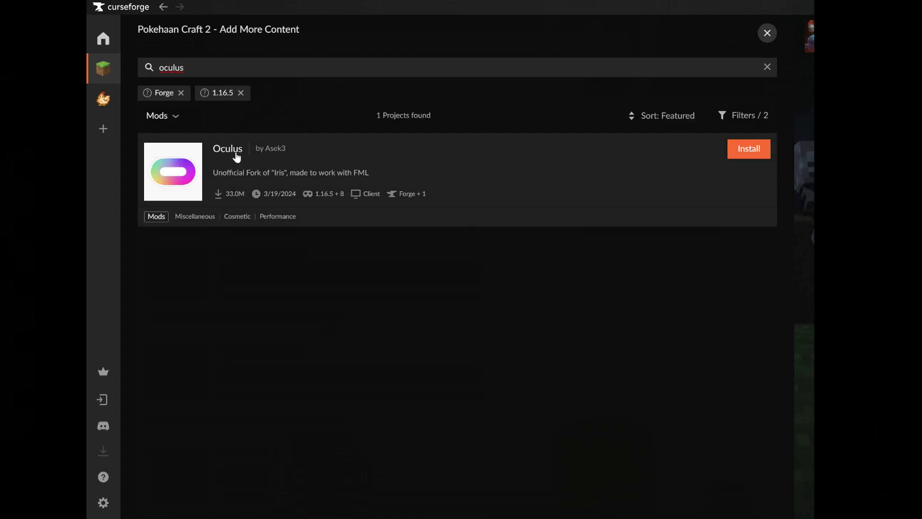
click(743, 152)
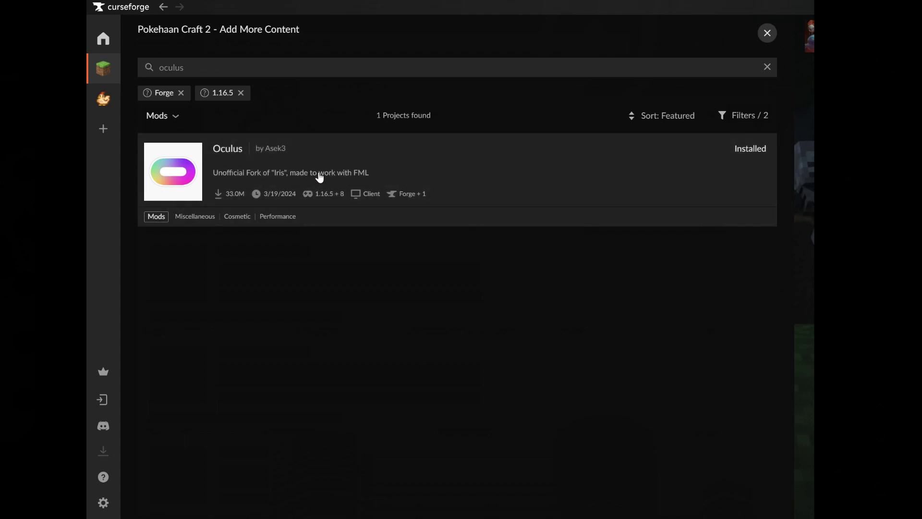
click(768, 33)
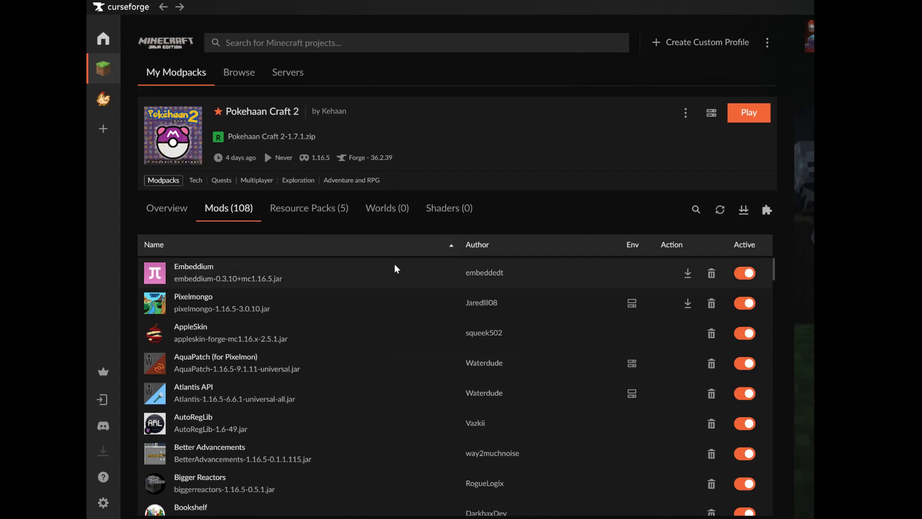
Delete the Rubidium mod from the modpack's list of installed mods.
scroll(361, 307, down, 6)
scroll(362, 308, down, 20)
scroll(361, 312, down, 20)
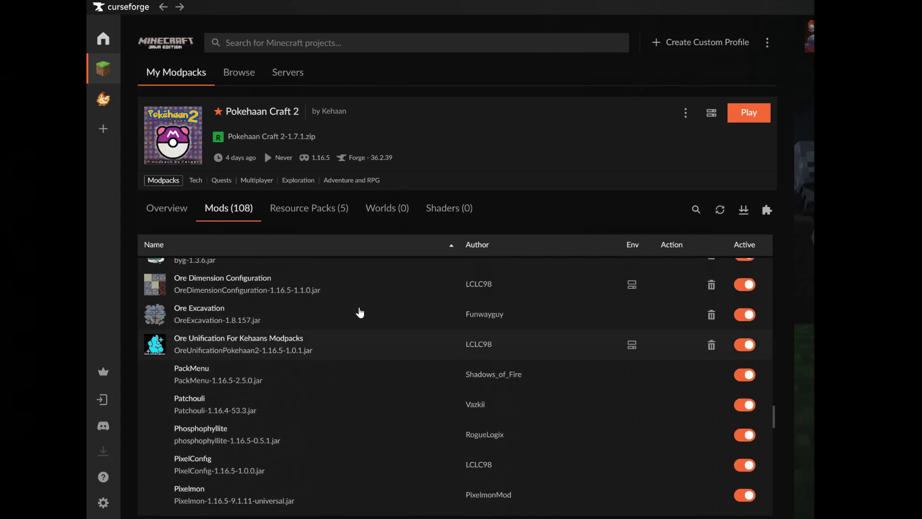
scroll(360, 312, up, 1)
scroll(361, 311, down, 3)
scroll(361, 311, down, 5)
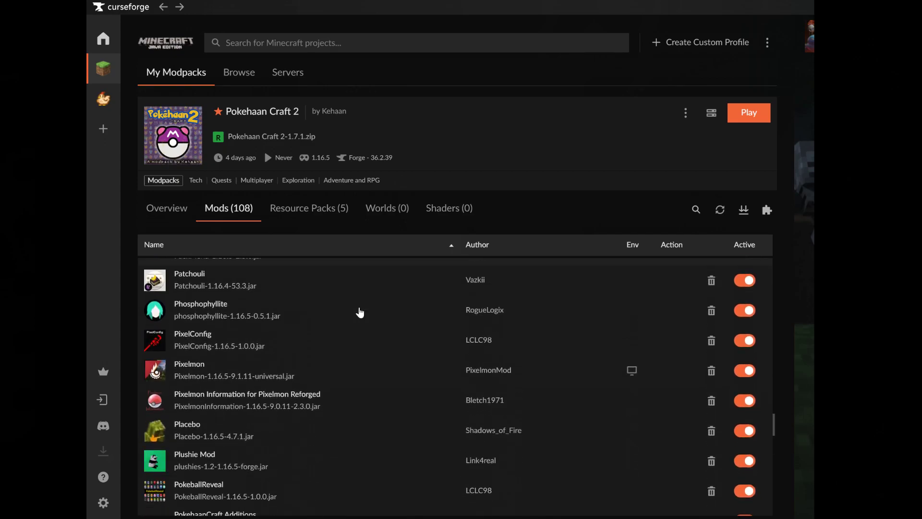
scroll(361, 311, down, 8)
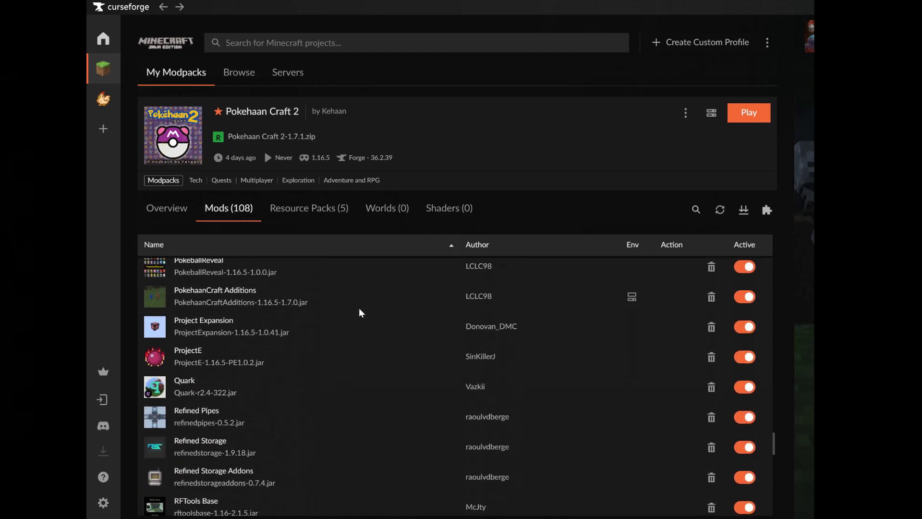
scroll(324, 370, down, 2)
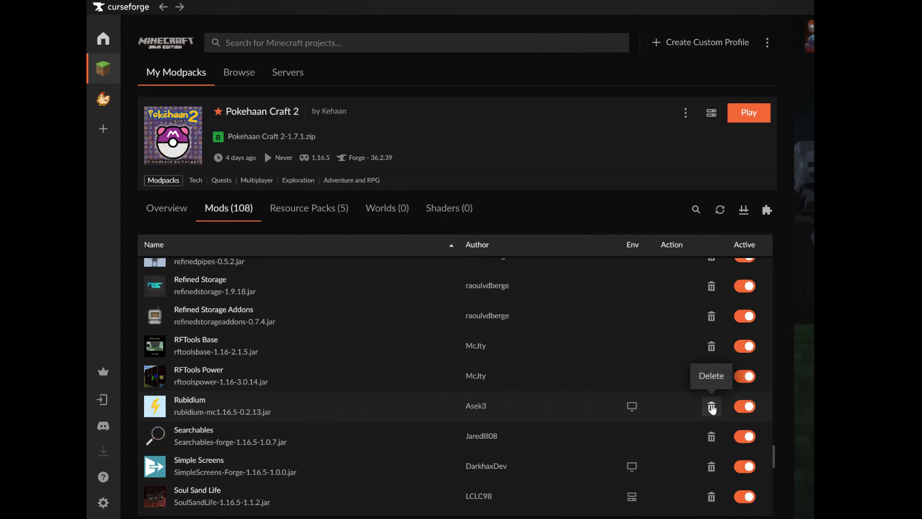
click(711, 408)
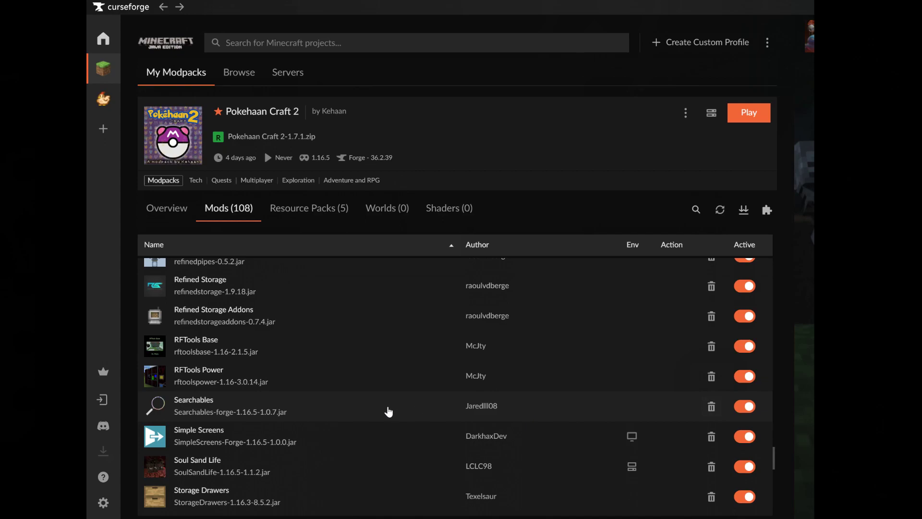
scroll(402, 407, up, 20)
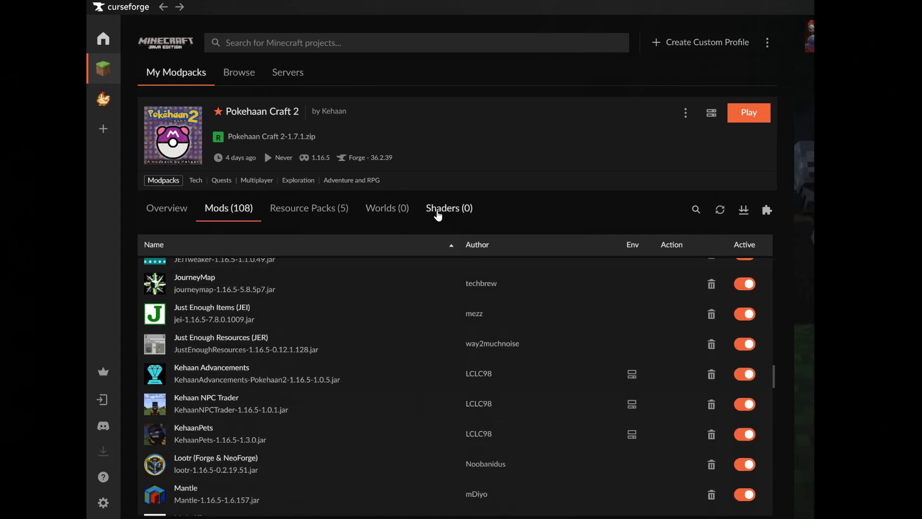
Add the "Sildur's Vibrant Shaders v1.51 High.zip" version of Sildur's Vibrant shaders to the modpack's shaders.
click(438, 215)
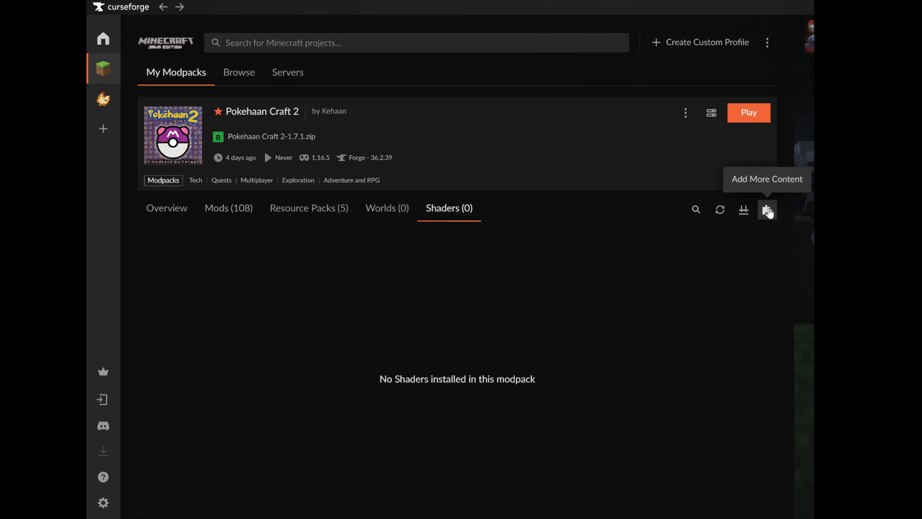
click(767, 210)
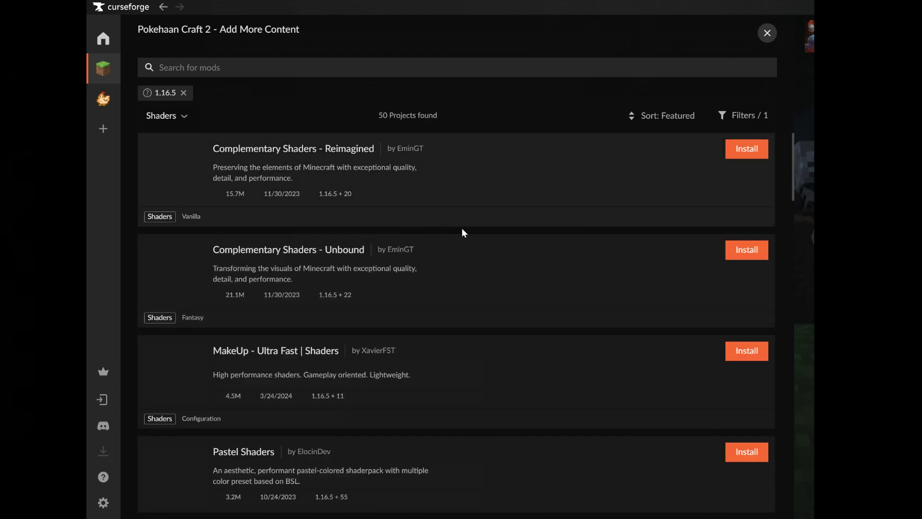
scroll(383, 169, down, 10)
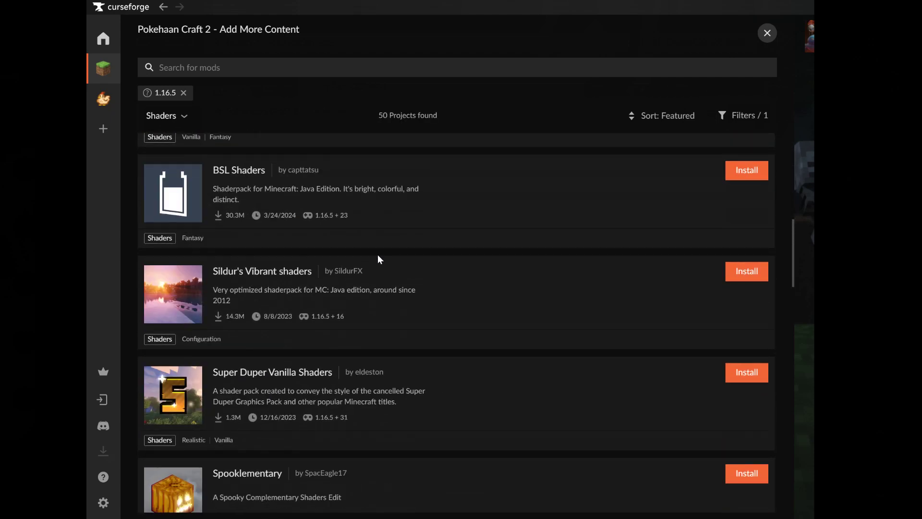
scroll(375, 277, down, 1)
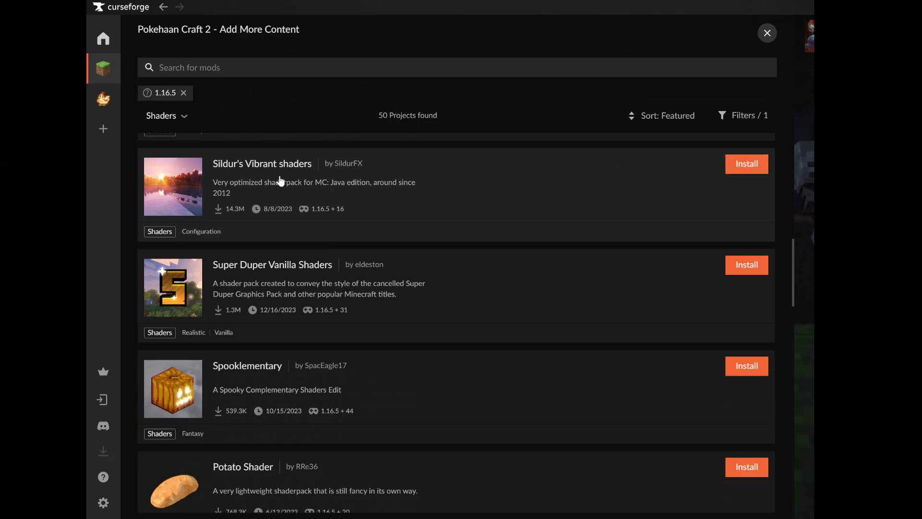
click(239, 166)
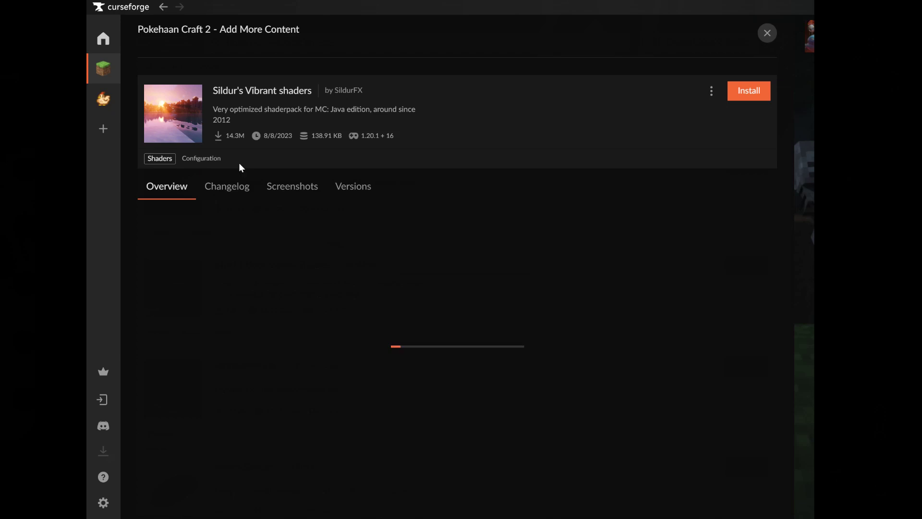
click(356, 191)
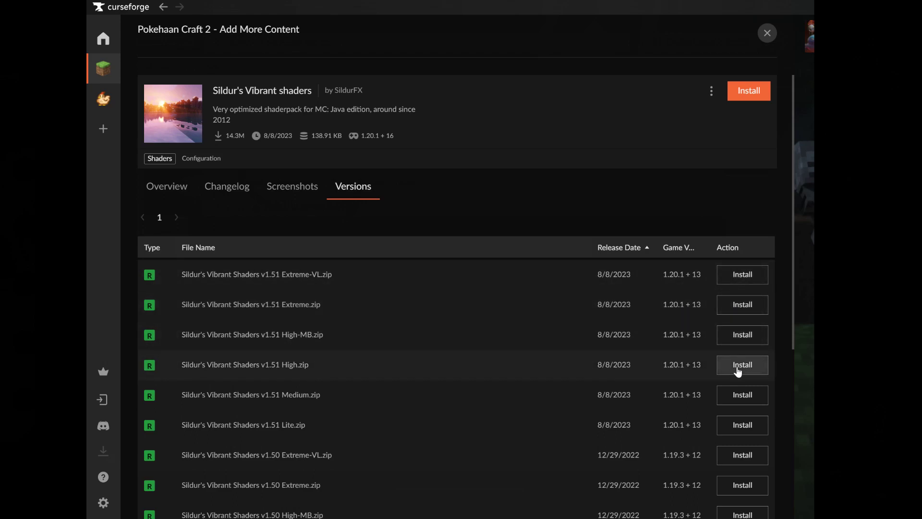
click(738, 371)
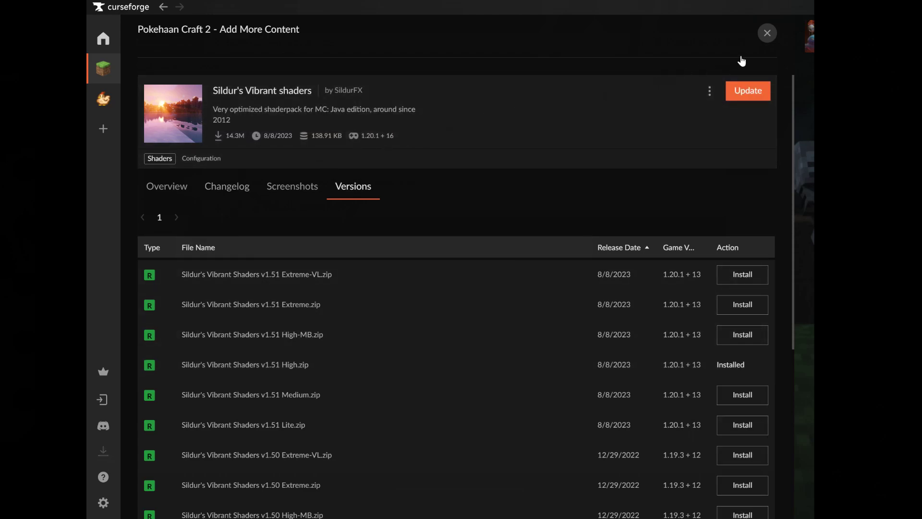
click(767, 33)
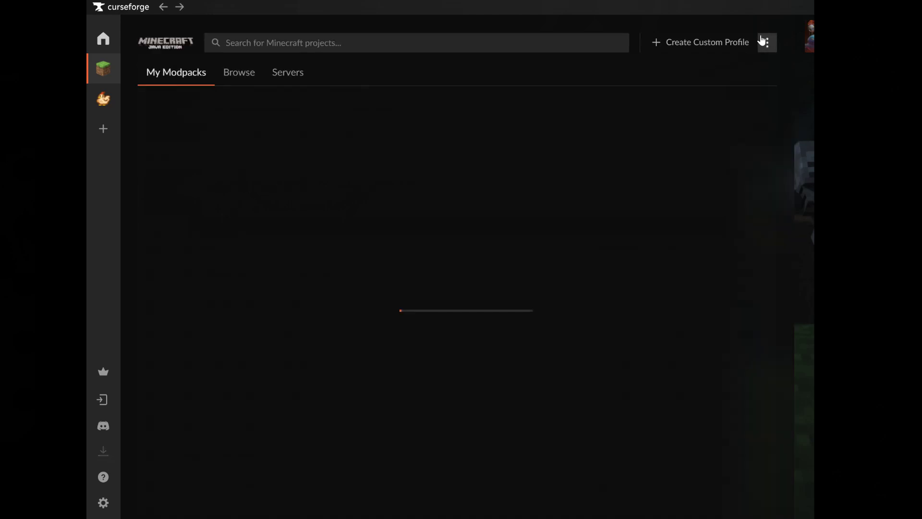
click(454, 242)
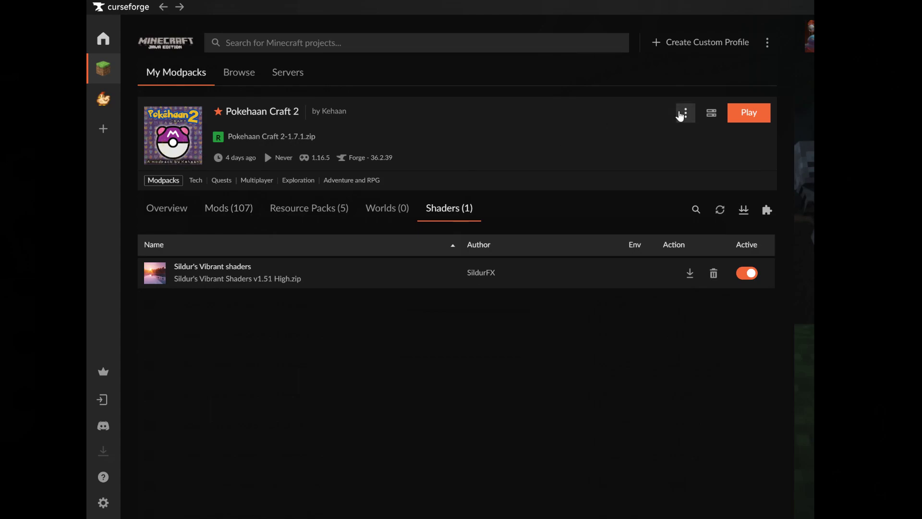
Turn off content management for the Pokehaan Craft 2 profile in its profile options.
click(683, 113)
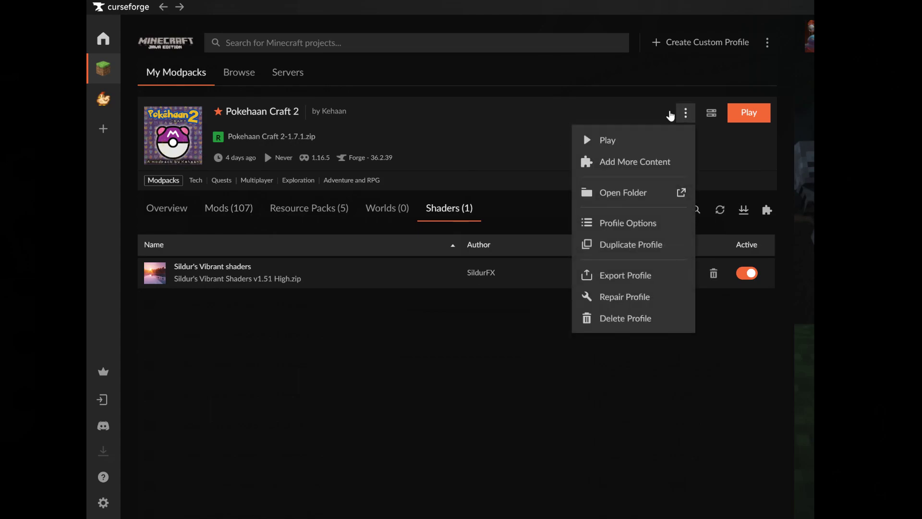
click(620, 222)
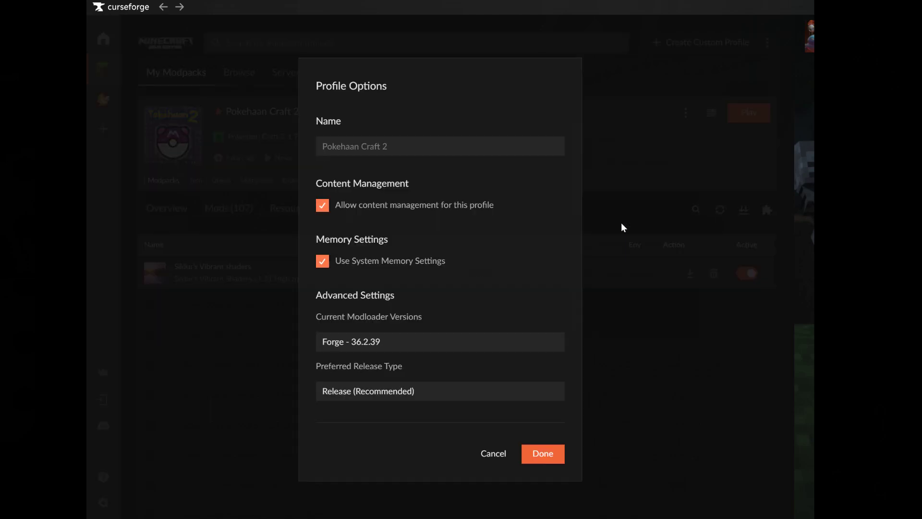
click(325, 206)
click(552, 454)
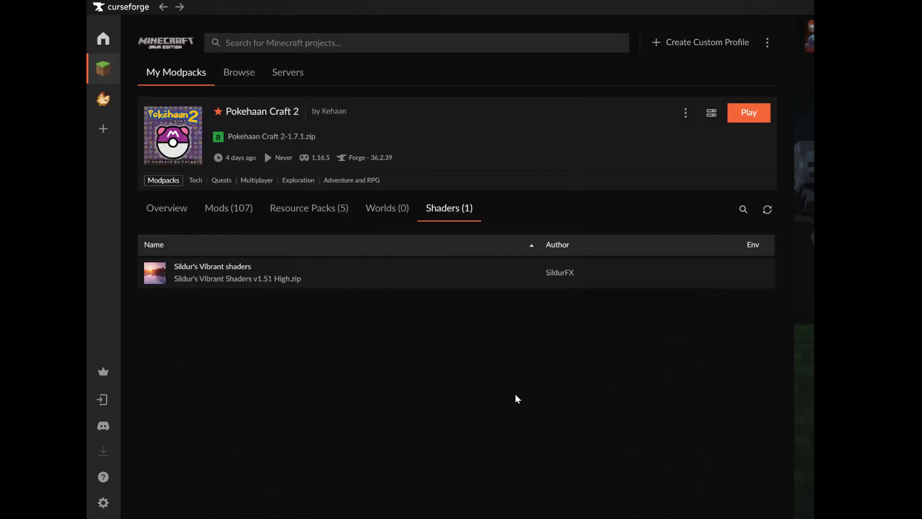
Look through the modpack's list of installed mods.
click(241, 209)
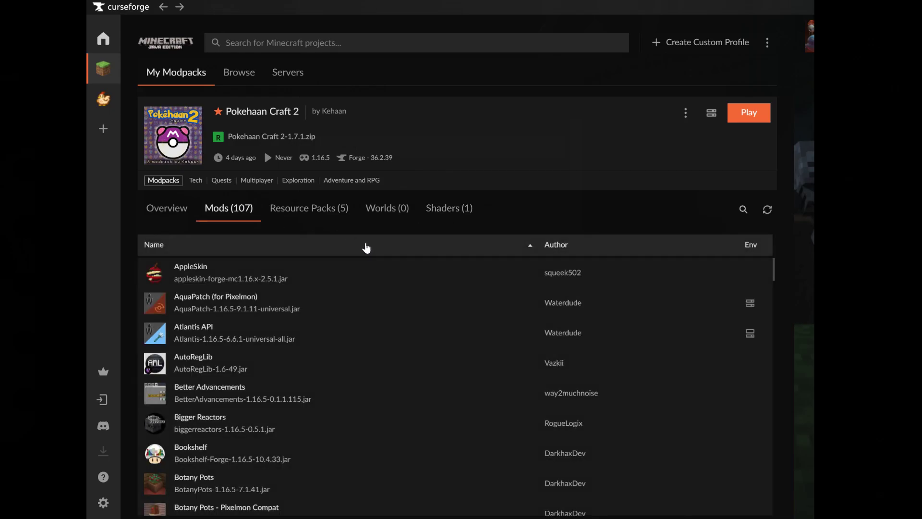
scroll(336, 307, down, 20)
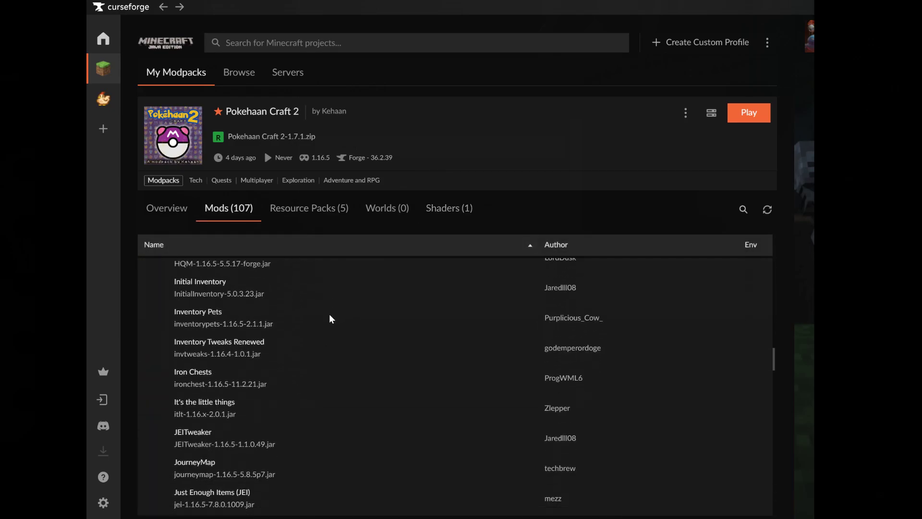
scroll(332, 318, down, 10)
scroll(321, 306, up, 3)
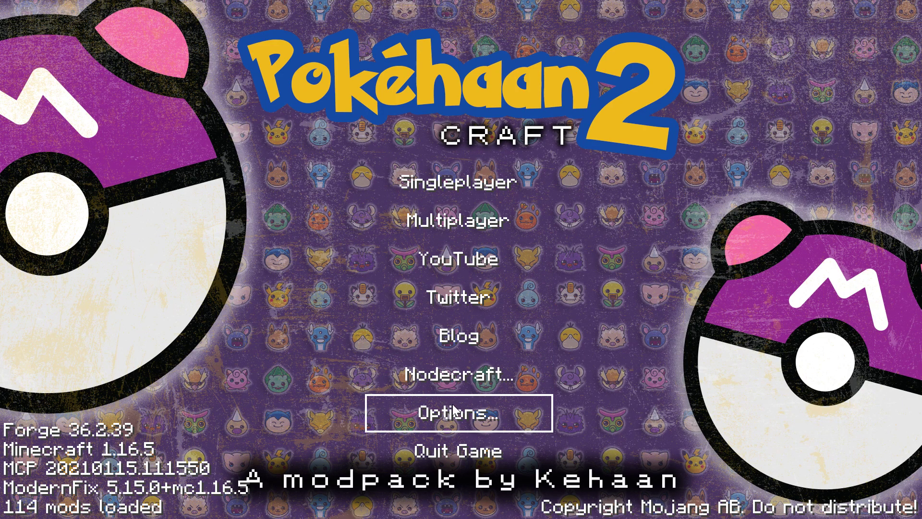
Apply the "Sildur's Vibrant Shaders v1.51 High.zip" shader pack in the game's video settings and return to the options.
click(448, 413)
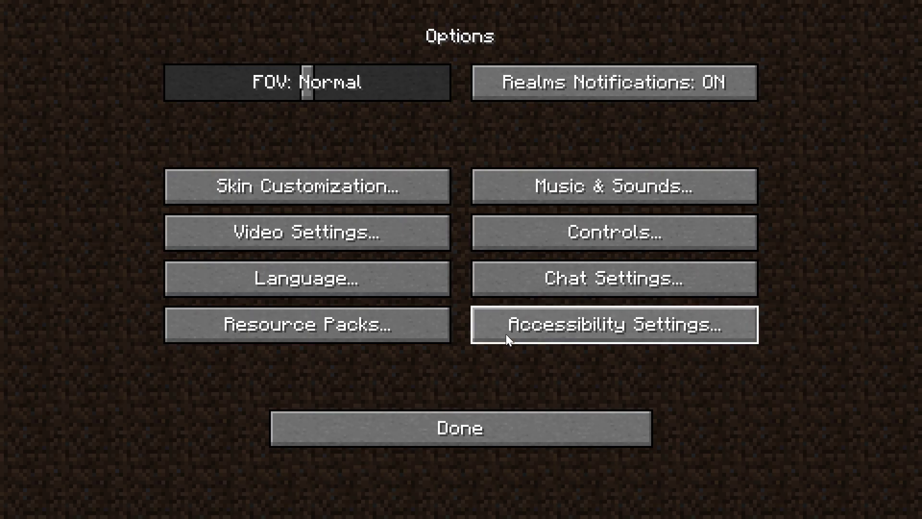
click(302, 232)
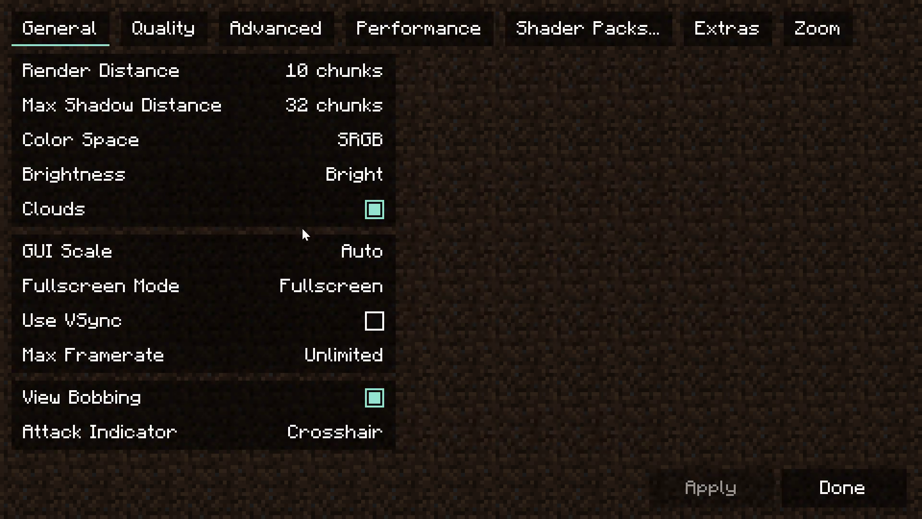
click(596, 25)
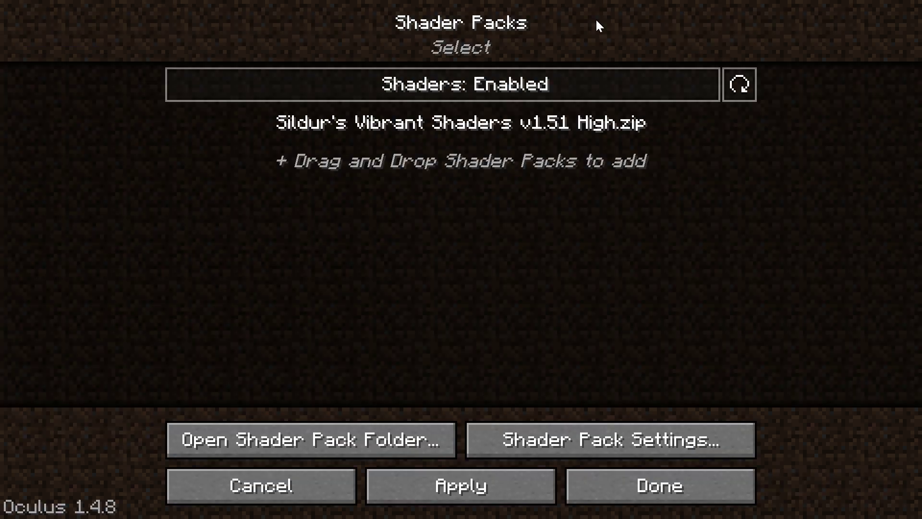
click(425, 125)
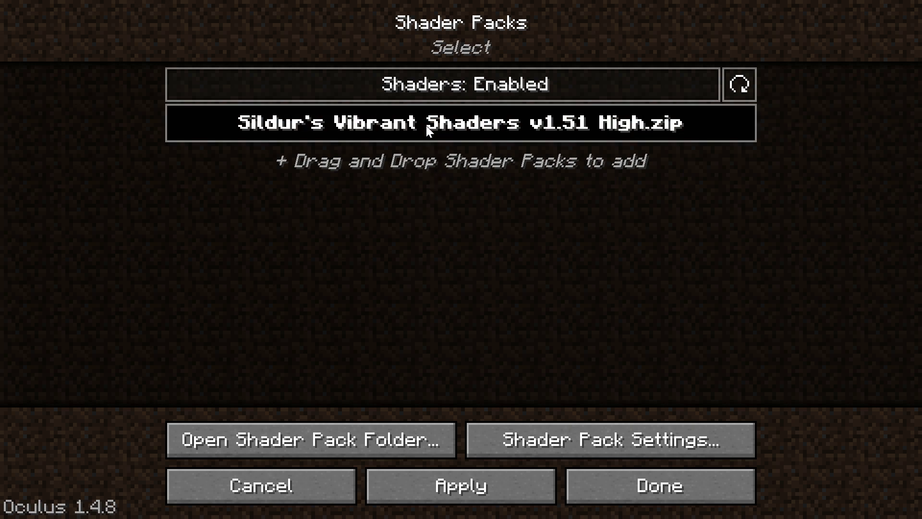
click(481, 479)
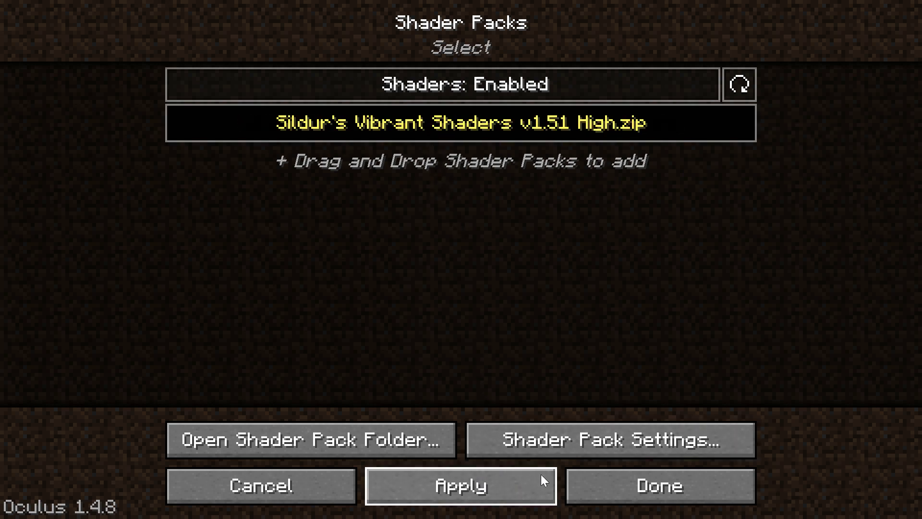
click(650, 489)
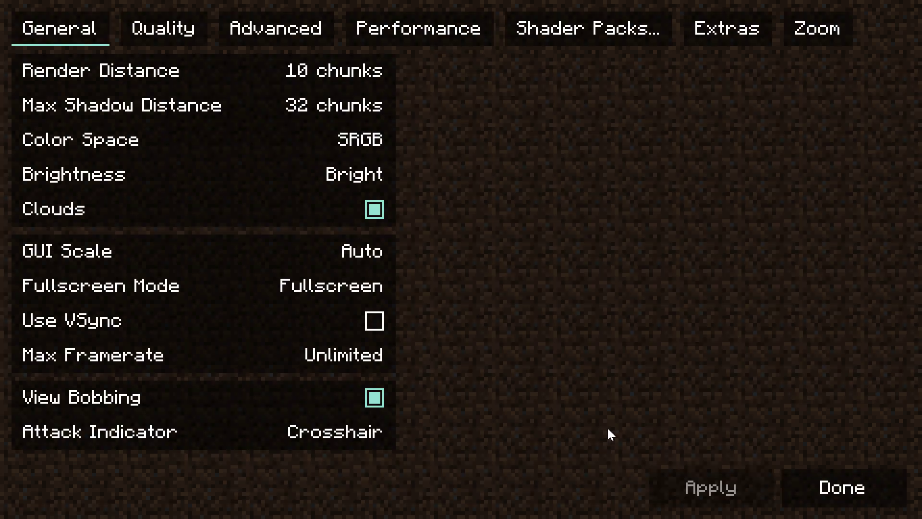
click(833, 492)
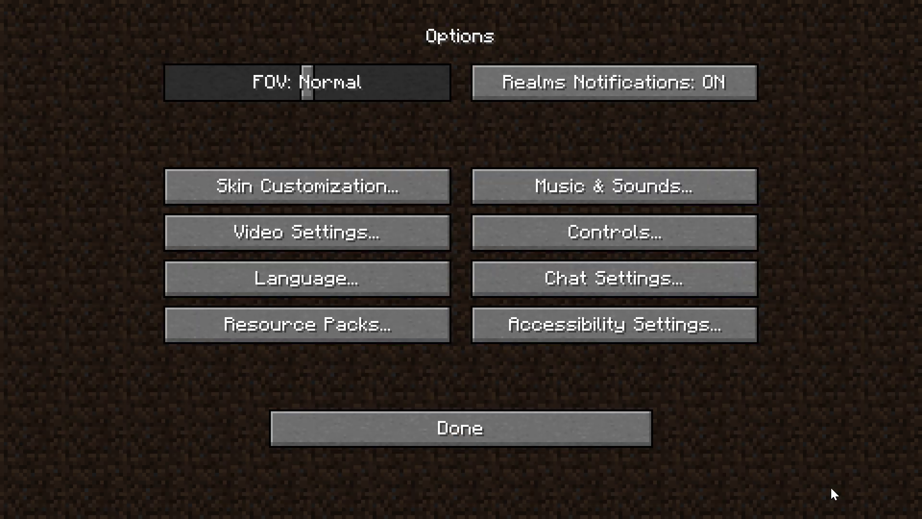
Search the game's controls for "shader", rebind Reload Shaders to +, and return to the title screen.
click(604, 223)
click(314, 432)
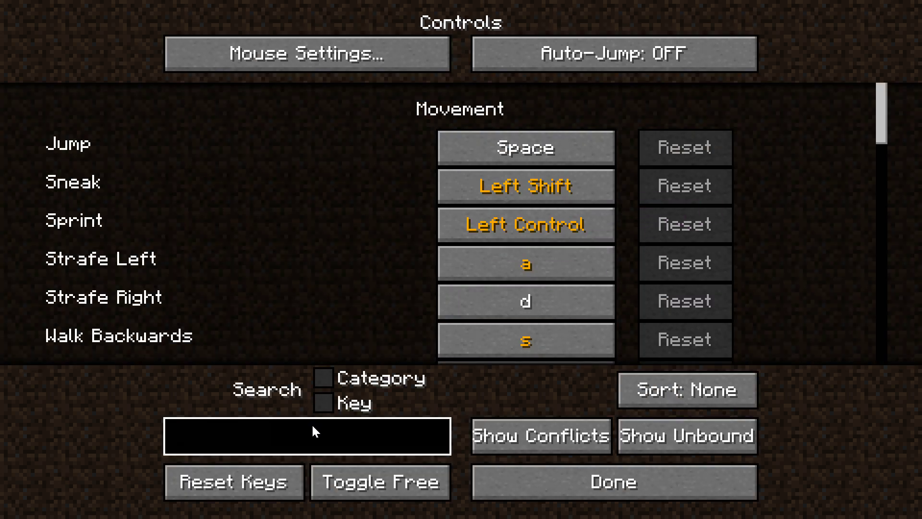
text(shader)
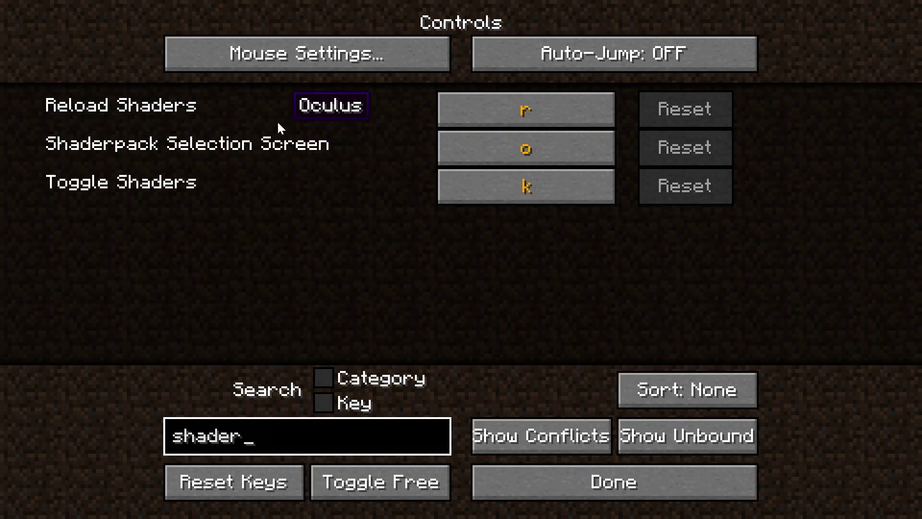
click(494, 117)
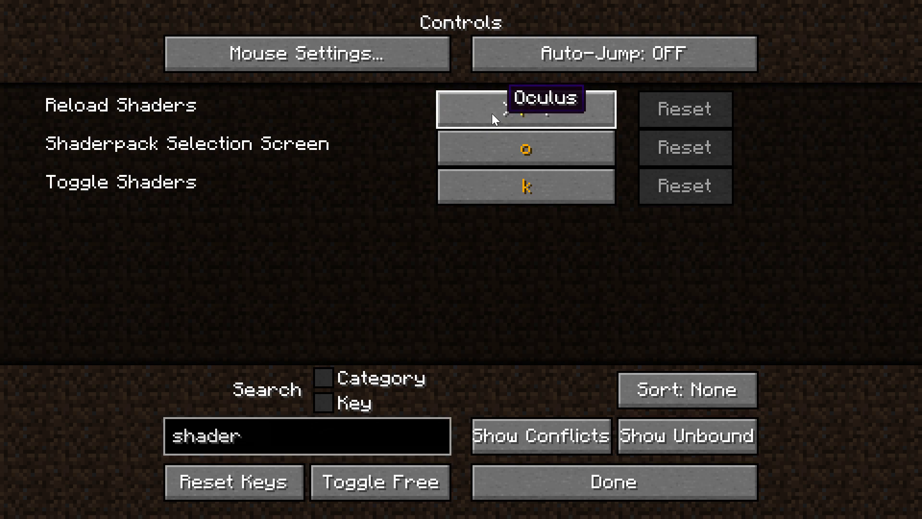
key(apostrophe)
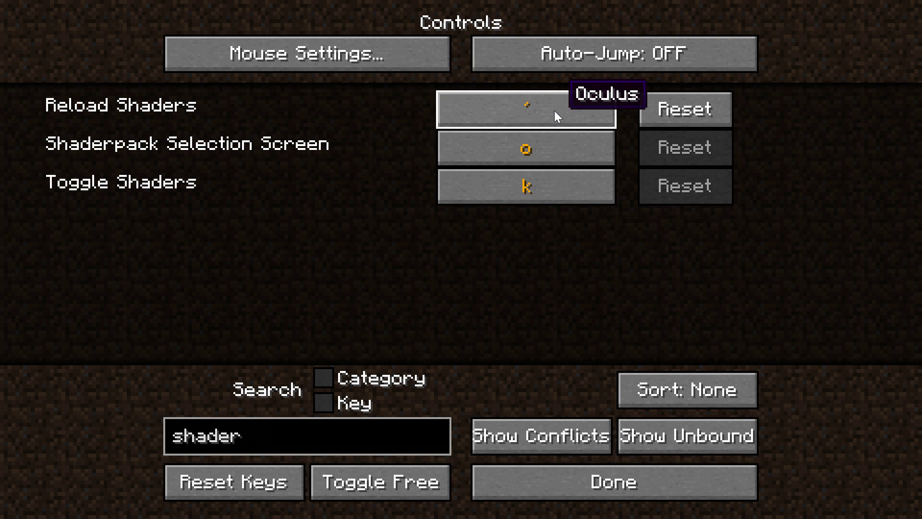
click(554, 110)
key(plus)
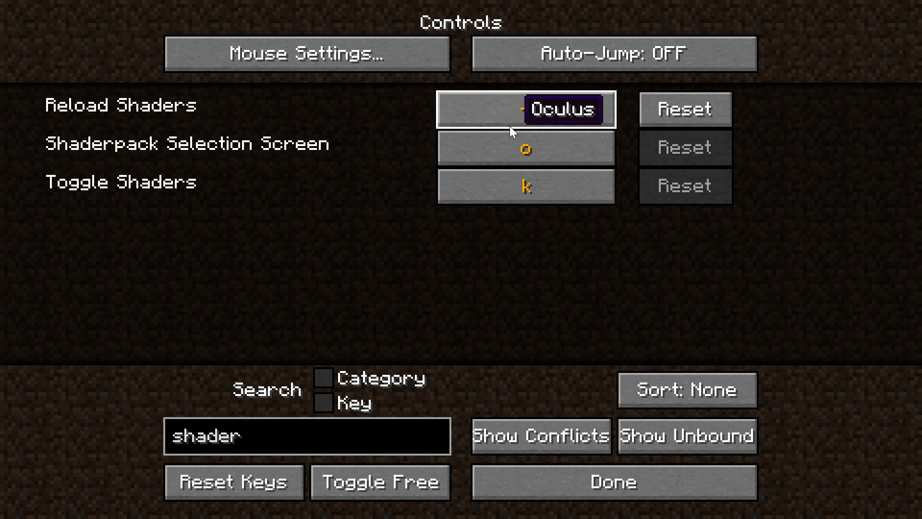
click(586, 489)
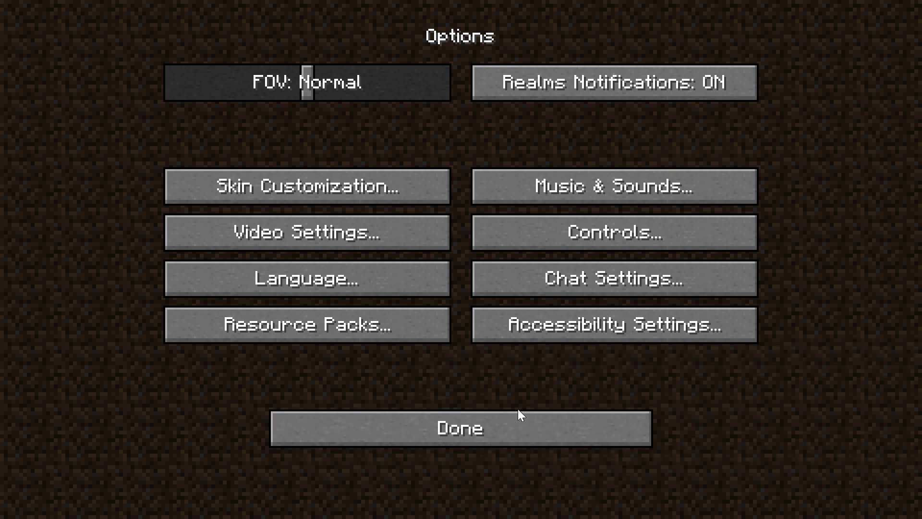
click(509, 423)
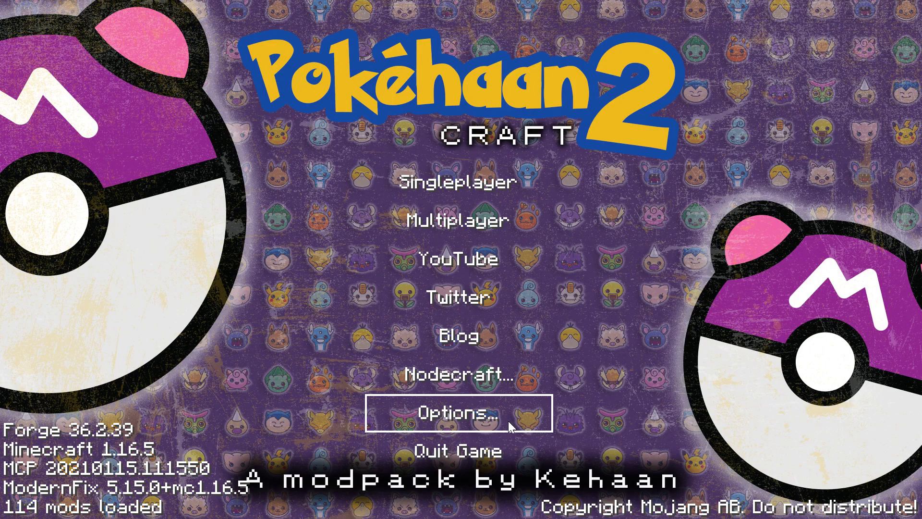
Enter a singleplayer world and send out Squirtle.
click(461, 180)
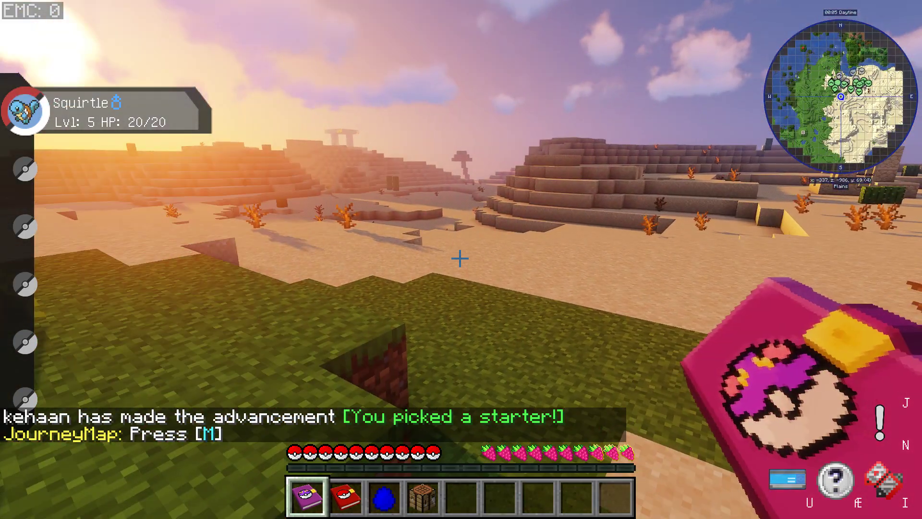
key(r)
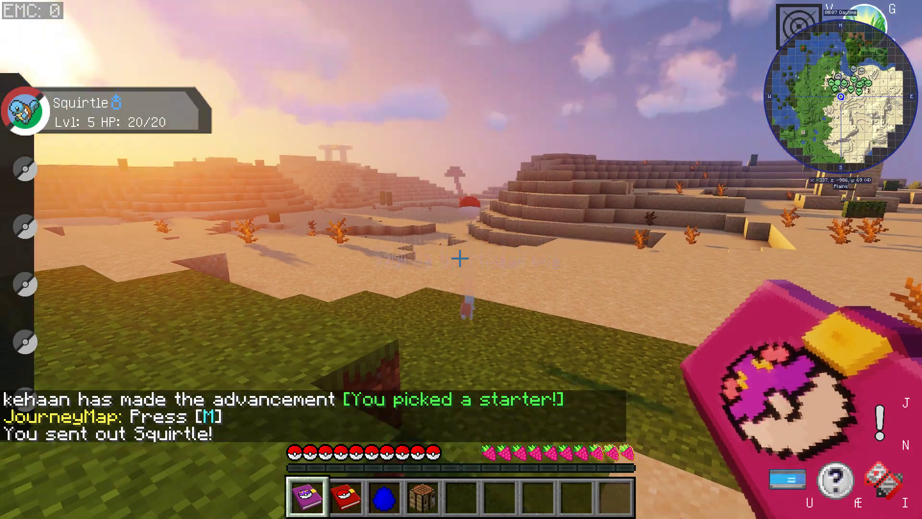